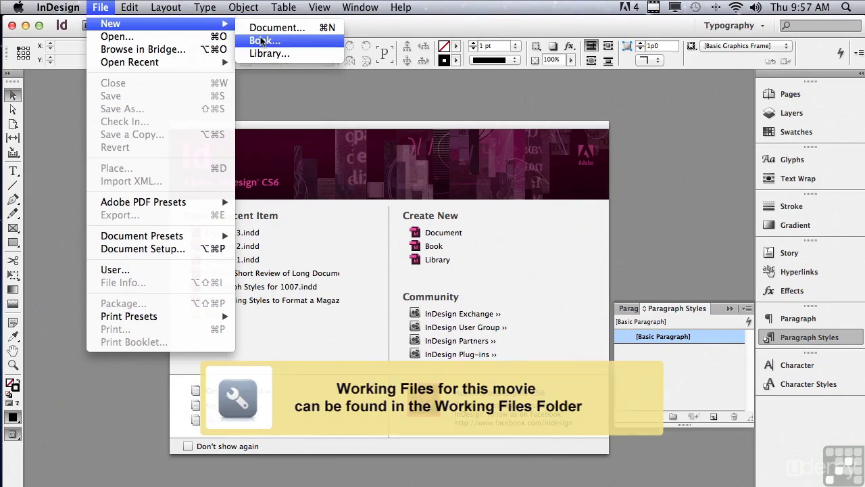
- Create a new book file named My Book.indb and save it on the Desktop
{"action": "left_click", "coordinate": [262, 40]}
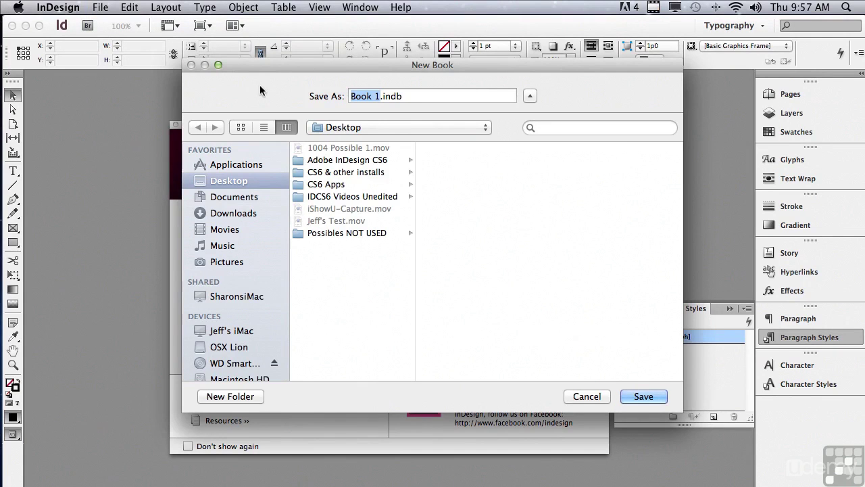
{"action": "type", "text": "My Book"}
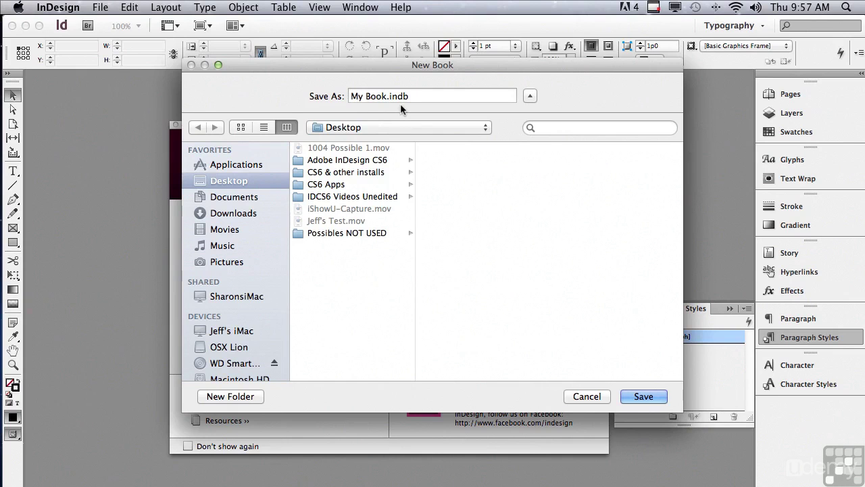
{"action": "left_click", "coordinate": [367, 126]}
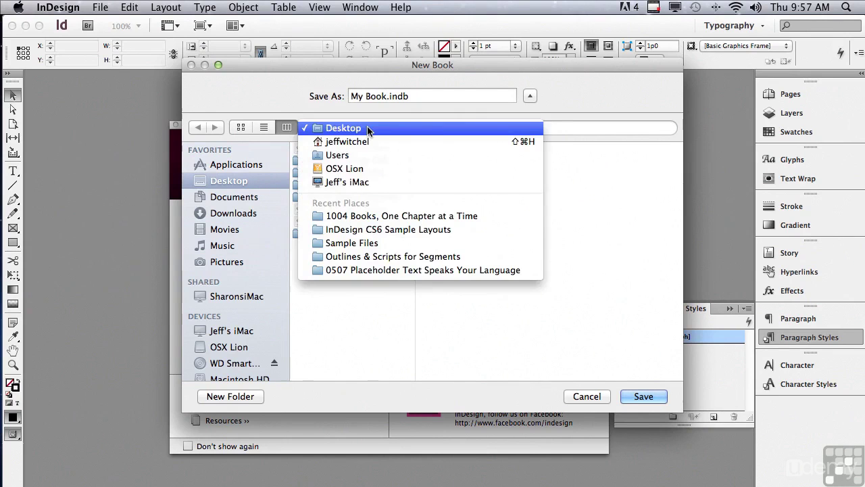
{"action": "left_click", "coordinate": [367, 126]}
{"action": "left_click", "coordinate": [633, 398]}
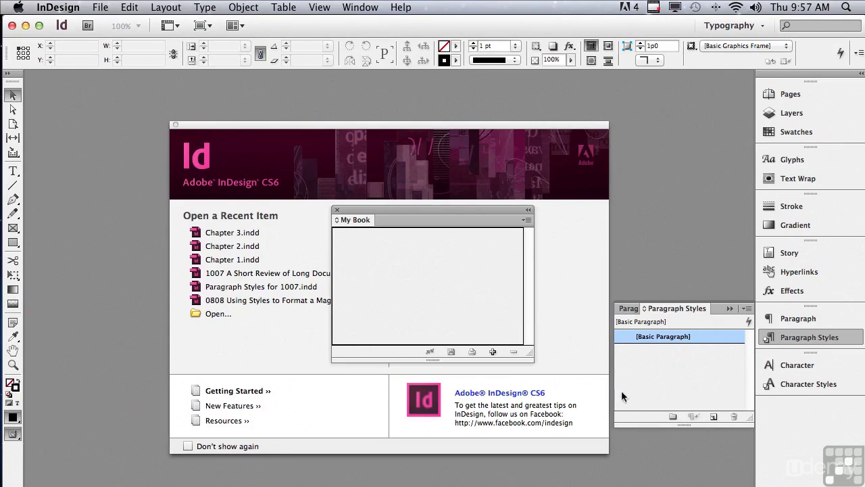
- Add Chapter 1.indd, Chapter 2.indd and Chapter 3.indd from the 1004 Books, One Chapter at a Time folder to the book
{"action": "left_click", "coordinate": [492, 352]}
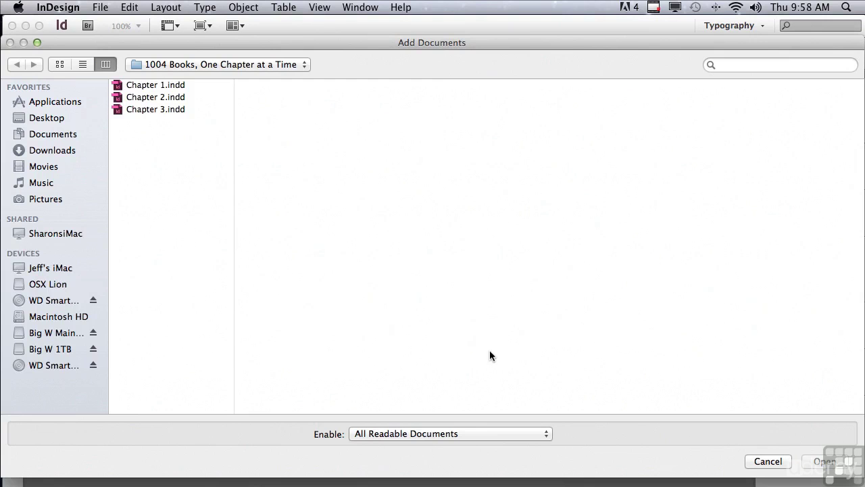
{"action": "left_click", "coordinate": [190, 65]}
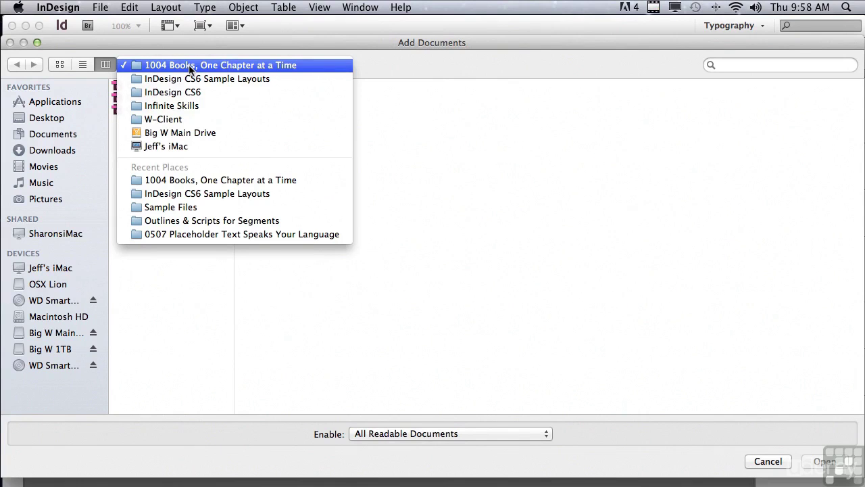
{"action": "left_click", "coordinate": [191, 66]}
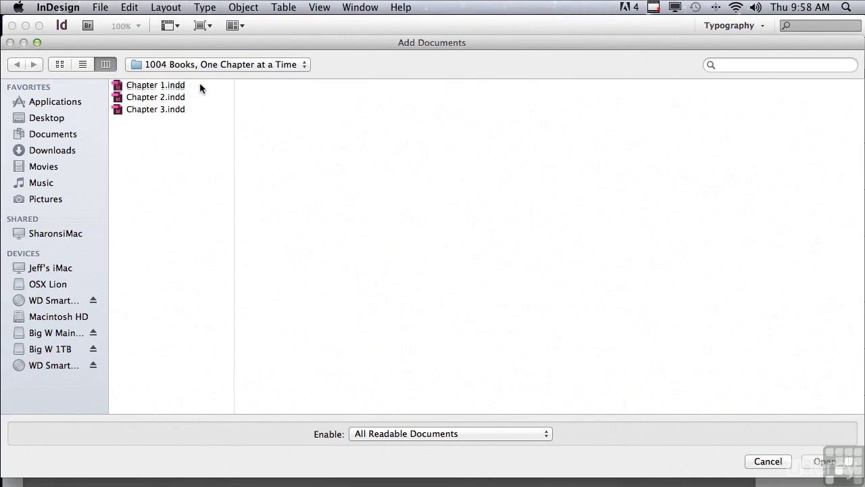
{"action": "left_click", "coordinate": [203, 85]}
{"action": "left_click", "coordinate": [206, 96], "text": "shift"}
{"action": "left_click", "coordinate": [206, 109], "text": "shift"}
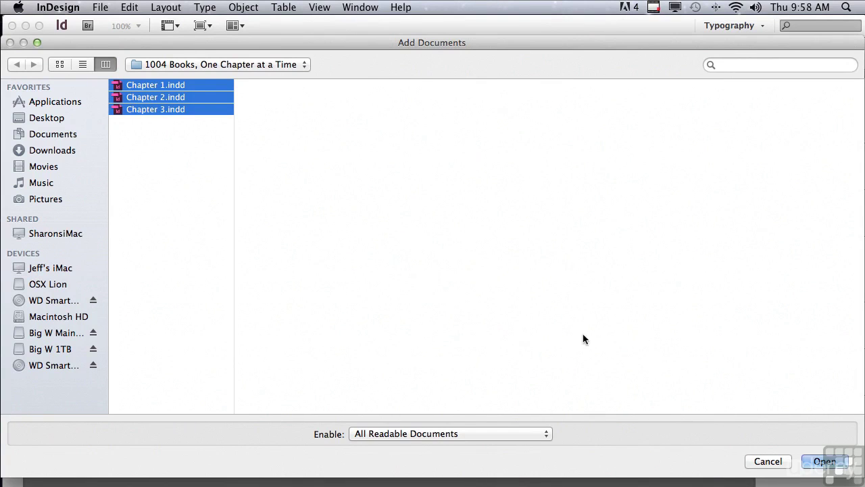
{"action": "left_click", "coordinate": [822, 464]}
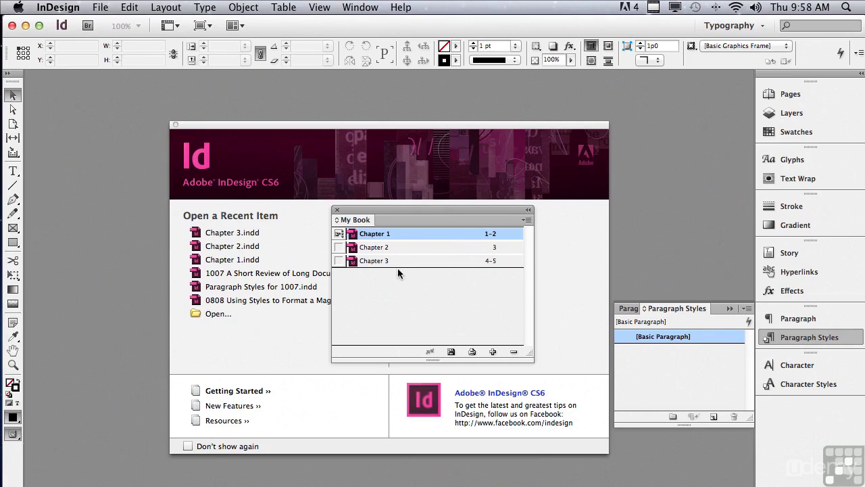
- Open all three chapters from the book and compare their formatting, going back through Chapter 2 to Chapter 1
{"action": "double_click", "coordinate": [375, 234]}
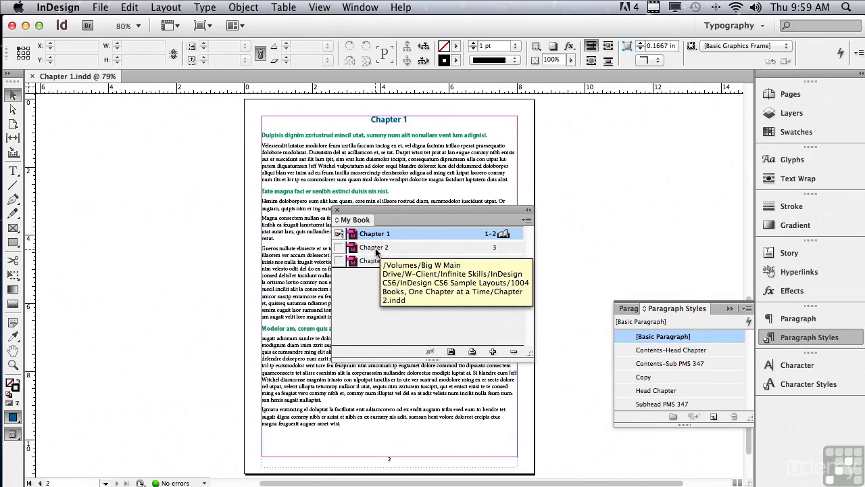
{"action": "double_click", "coordinate": [376, 247]}
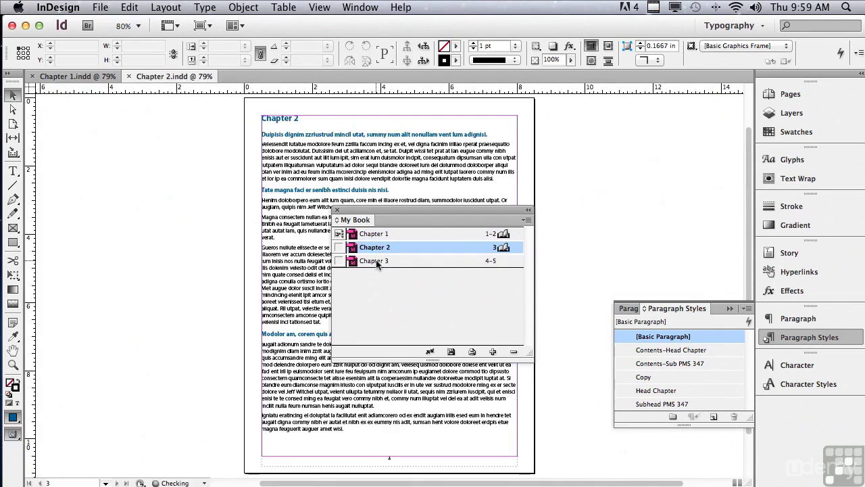
{"action": "left_click", "coordinate": [376, 260]}
{"action": "double_click", "coordinate": [375, 260]}
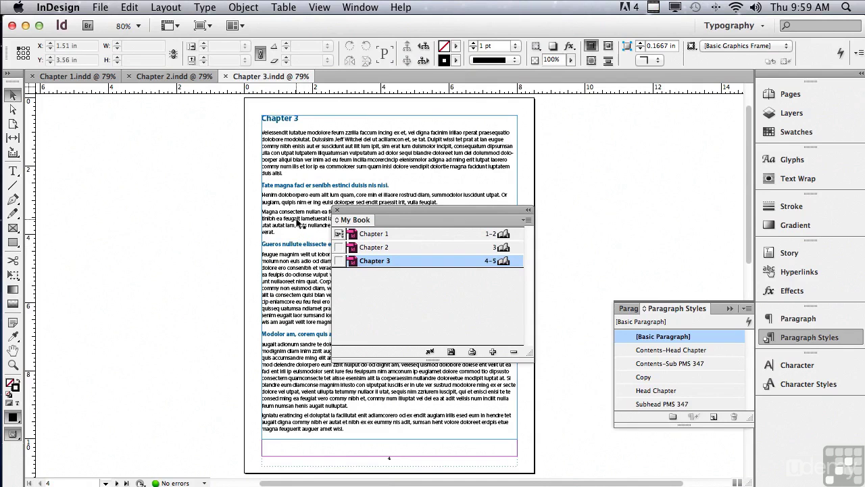
{"action": "double_click", "coordinate": [367, 248]}
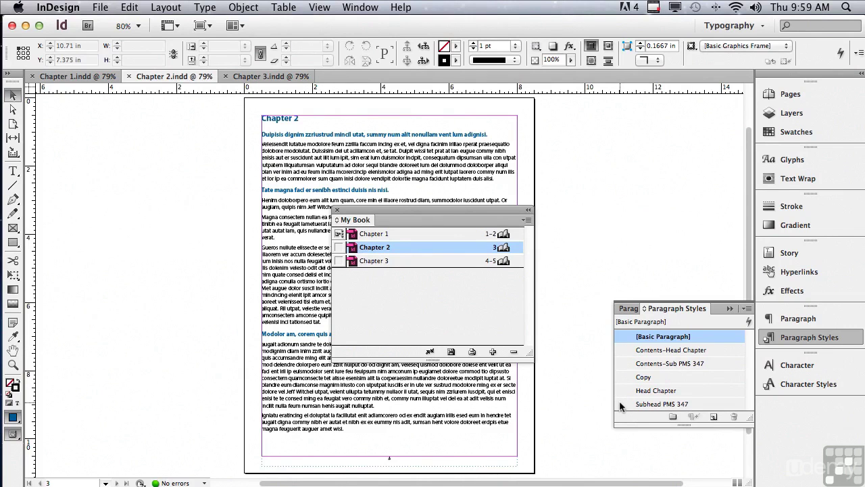
{"action": "double_click", "coordinate": [394, 234]}
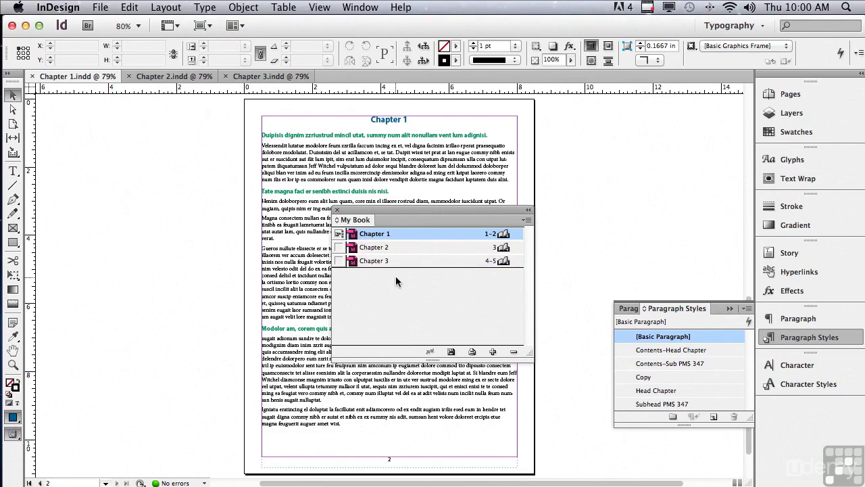
- Keep Chapter 1 as the book's style source and synchronize Chapter 2's styles and swatches with it
{"action": "left_click", "coordinate": [339, 248]}
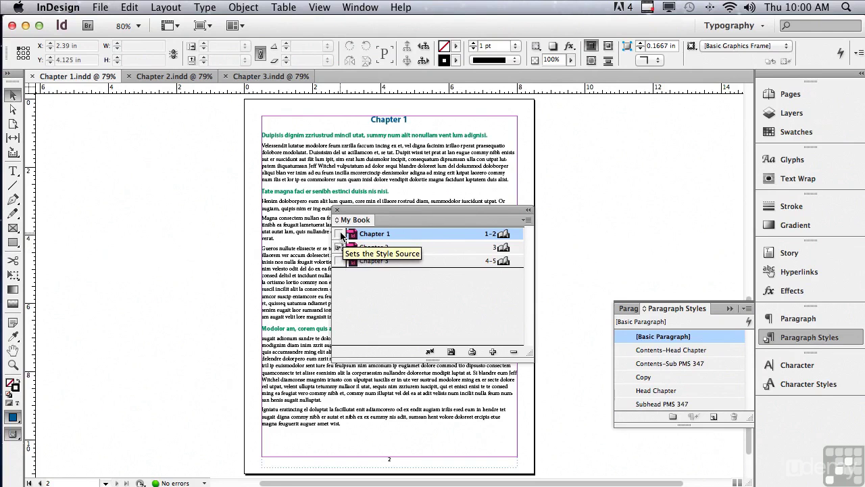
{"action": "left_click", "coordinate": [340, 234]}
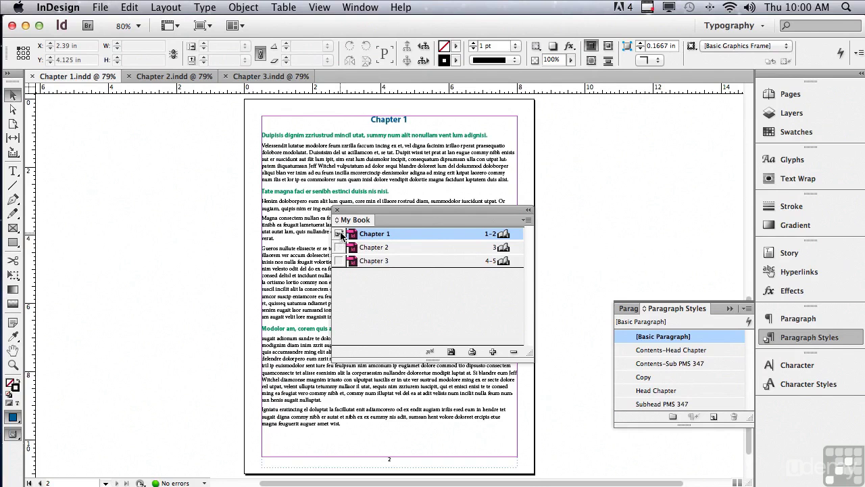
{"action": "left_click", "coordinate": [375, 247]}
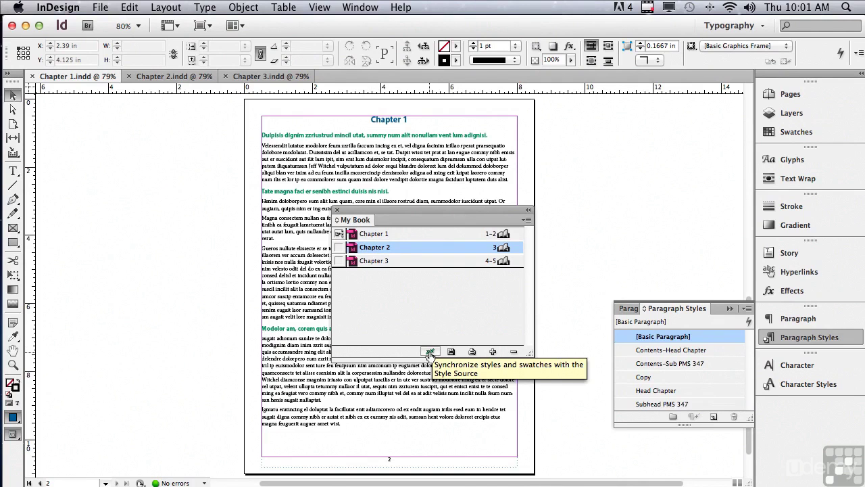
{"action": "left_click", "coordinate": [430, 353]}
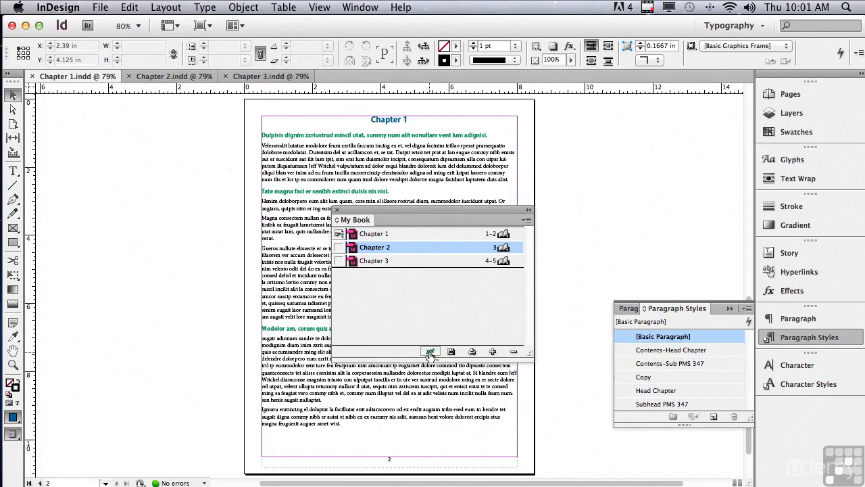
{"action": "left_click", "coordinate": [430, 353]}
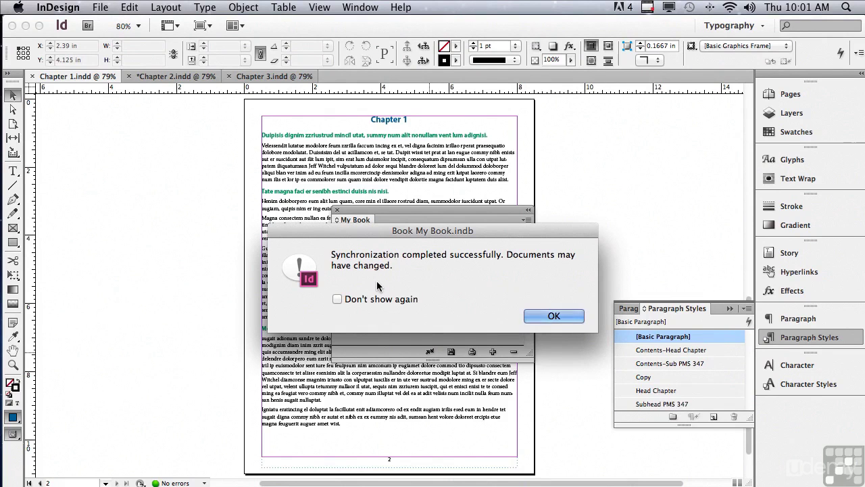
{"action": "left_click", "coordinate": [532, 319]}
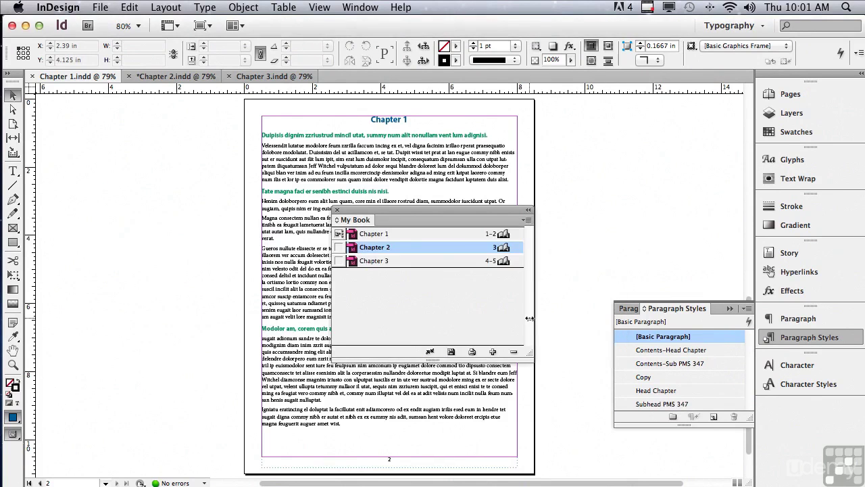
- Synchronize Chapter 3's styles and swatches with the style source
{"action": "left_click", "coordinate": [379, 264]}
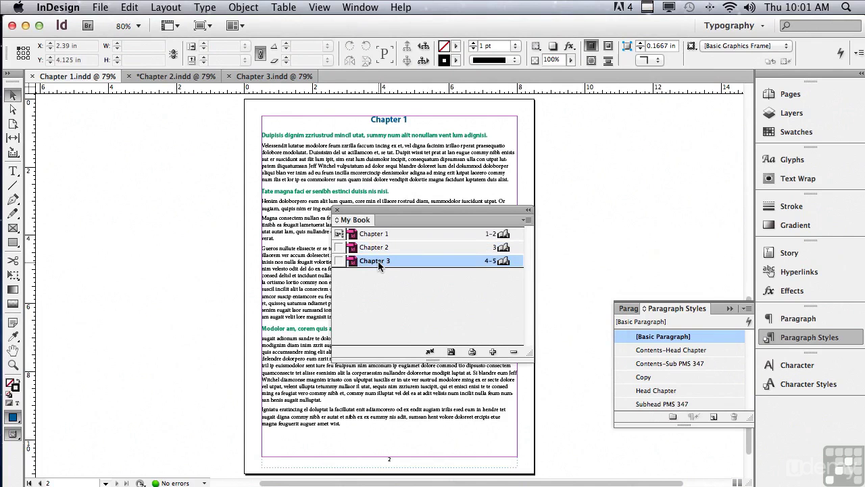
{"action": "left_click", "coordinate": [431, 353]}
{"action": "left_click", "coordinate": [554, 315]}
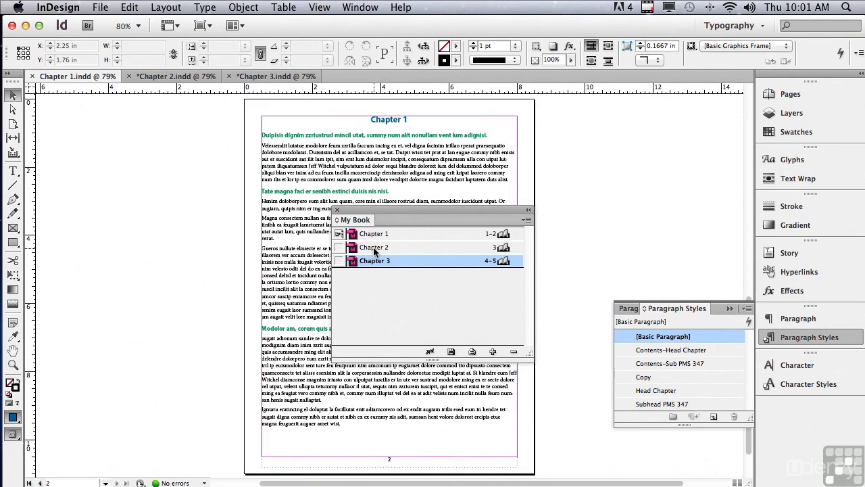
- Examine the synchronized heading and text formatting by viewing Chapter 2, Chapter 1 and Chapter 3 from the book
{"action": "double_click", "coordinate": [374, 248]}
{"action": "double_click", "coordinate": [371, 234]}
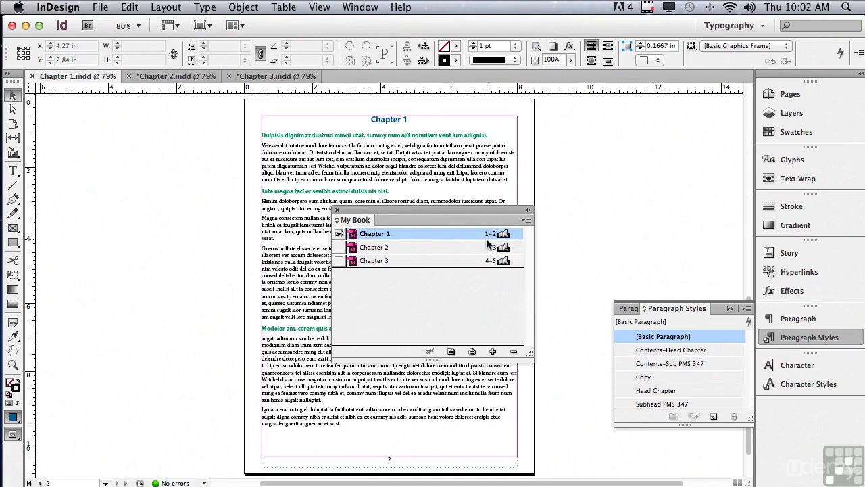
{"action": "left_click", "coordinate": [376, 262]}
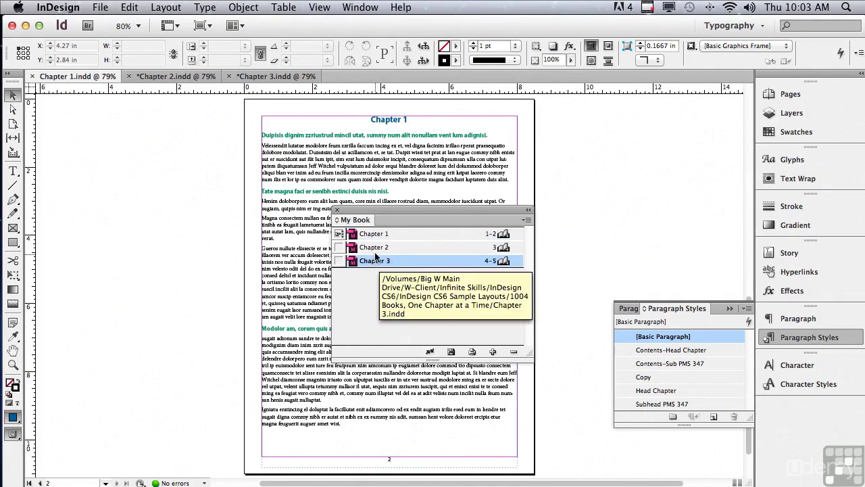
{"action": "double_click", "coordinate": [376, 262]}
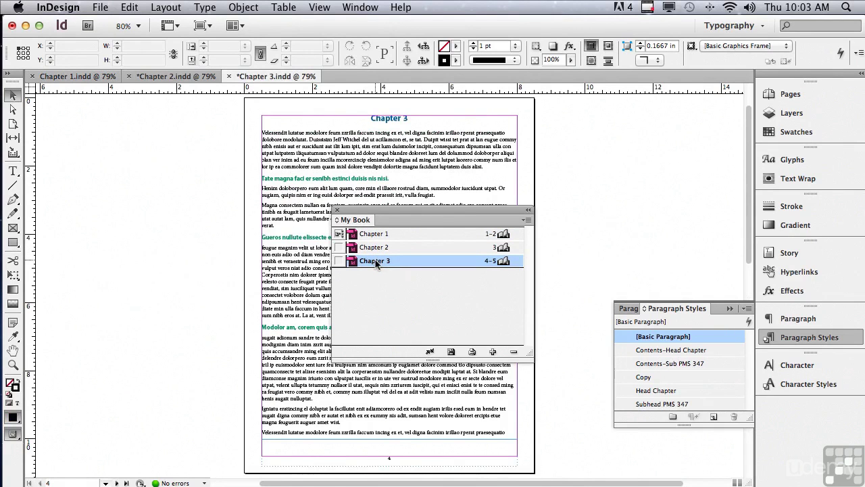
- Move Chapter 3 ahead of Chapter 2 in the book and check the page number at the foot of Chapter 3's first page
{"action": "left_click_drag", "start_coordinate": [377, 263], "coordinate": [375, 238]}
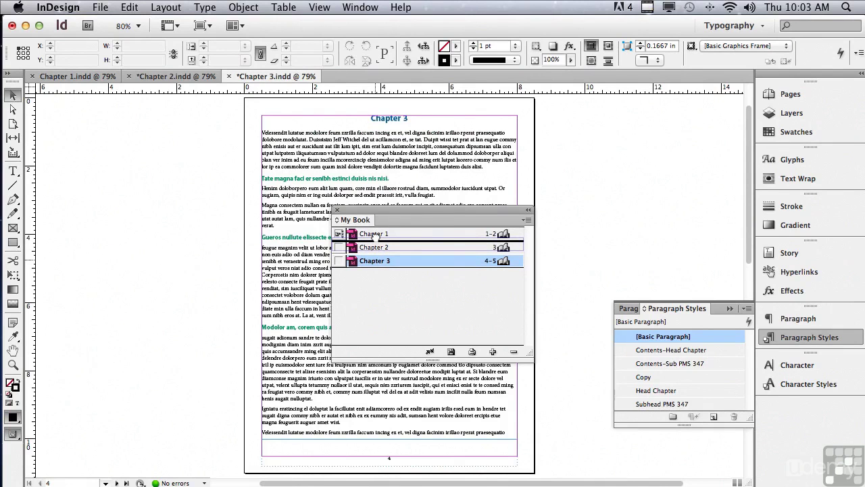
{"action": "left_click_drag", "start_coordinate": [375, 237], "coordinate": [376, 241]}
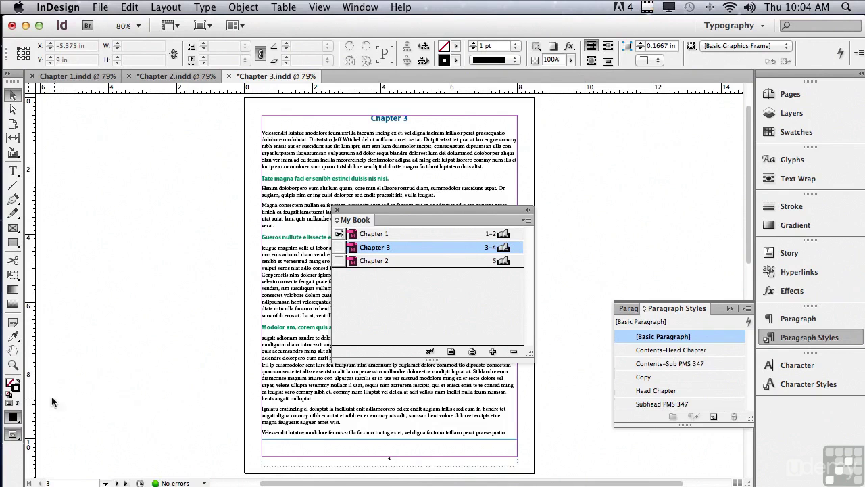
{"action": "left_click", "coordinate": [12, 365]}
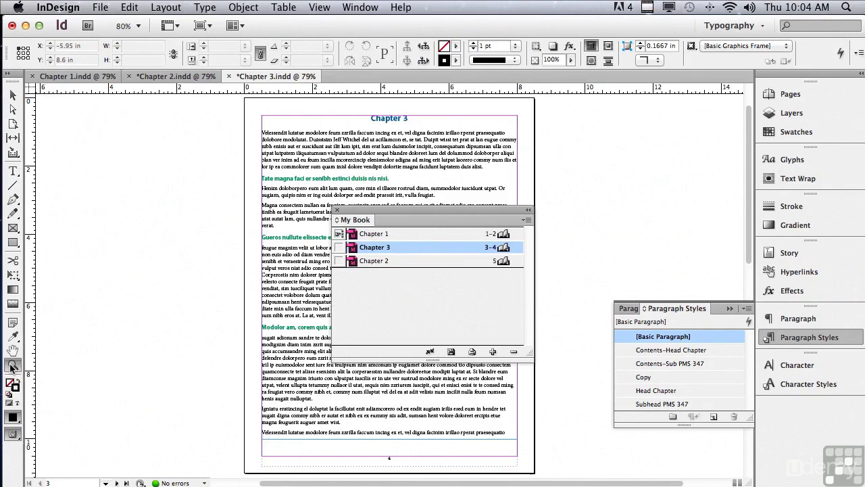
{"action": "left_click_drag", "start_coordinate": [235, 382], "coordinate": [551, 456]}
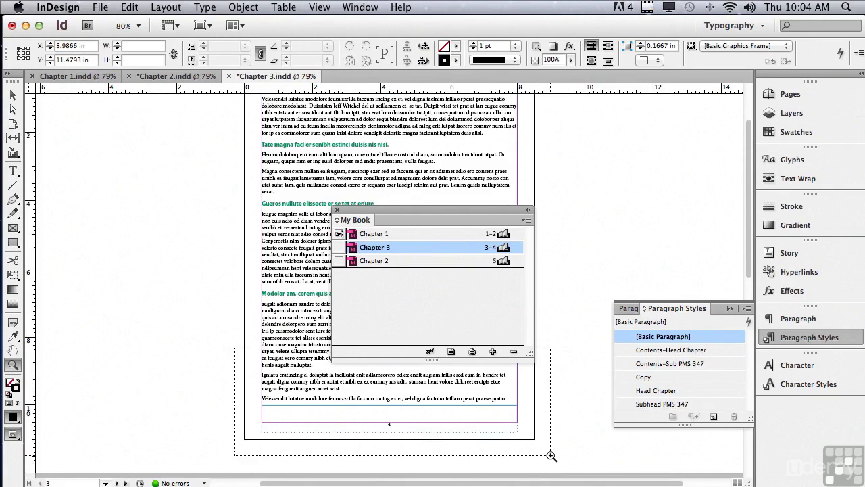
{"action": "left_click_drag", "start_coordinate": [551, 456], "coordinate": [552, 456]}
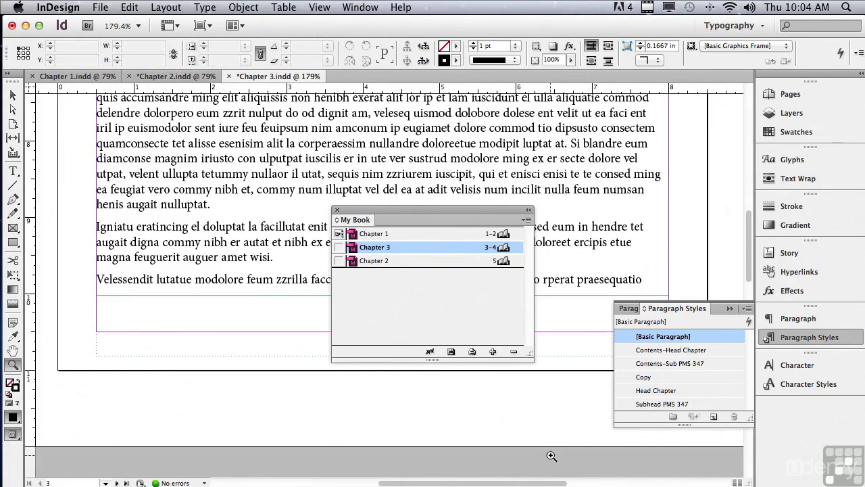
{"action": "left_click_drag", "start_coordinate": [364, 215], "coordinate": [148, 164]}
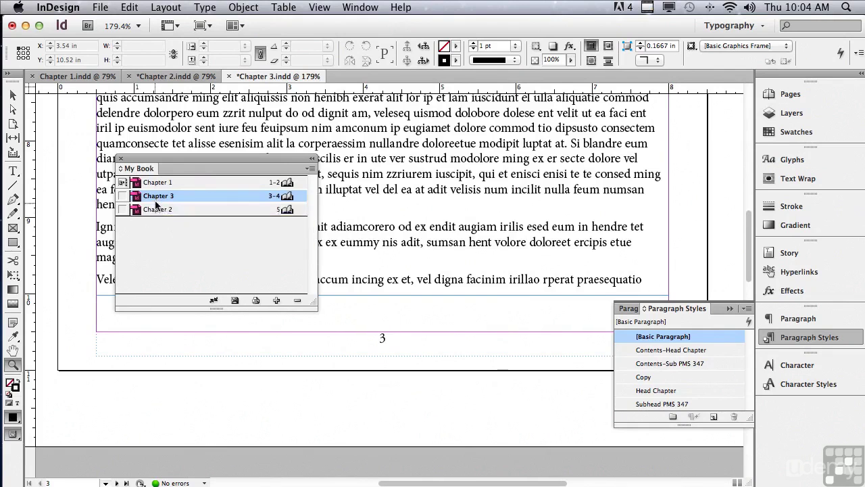
- Move Chapter 3 back below Chapter 2 in the book's chapter order
{"action": "left_click_drag", "start_coordinate": [155, 196], "coordinate": [156, 217]}
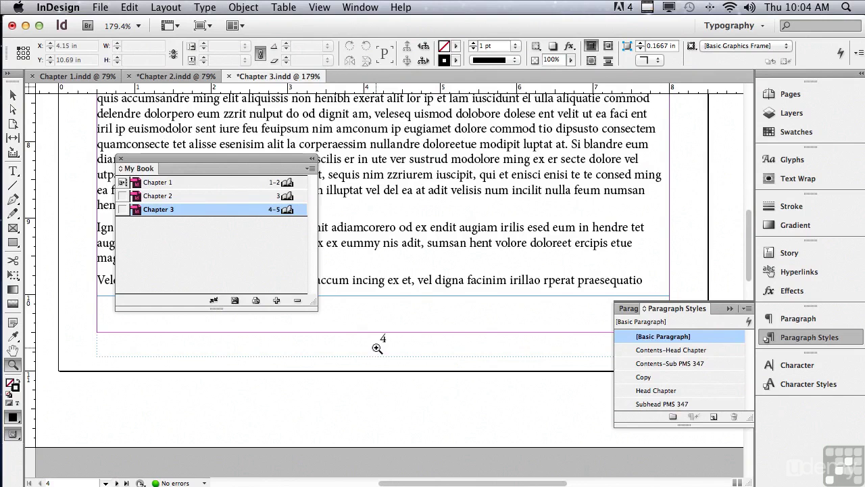
- Display the Contents page of Chapter 1 and move the My Book panel clear of its entries
{"action": "double_click", "coordinate": [154, 184]}
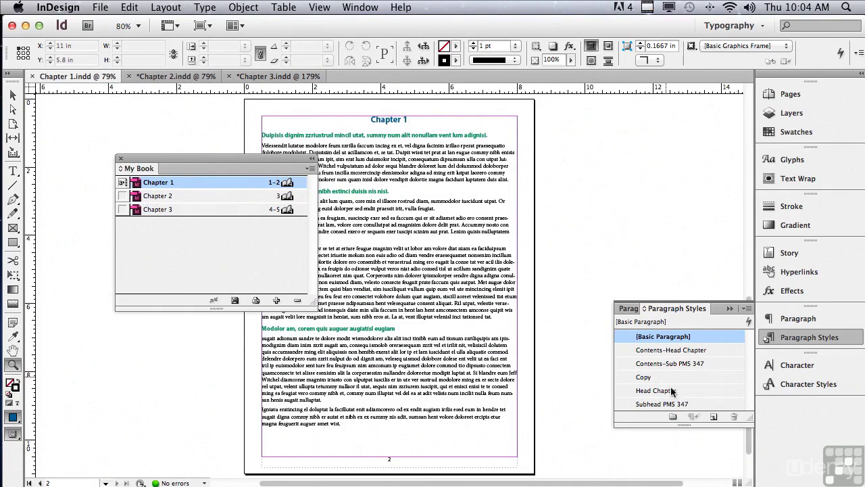
{"action": "left_click_drag", "start_coordinate": [749, 450], "coordinate": [728, 257]}
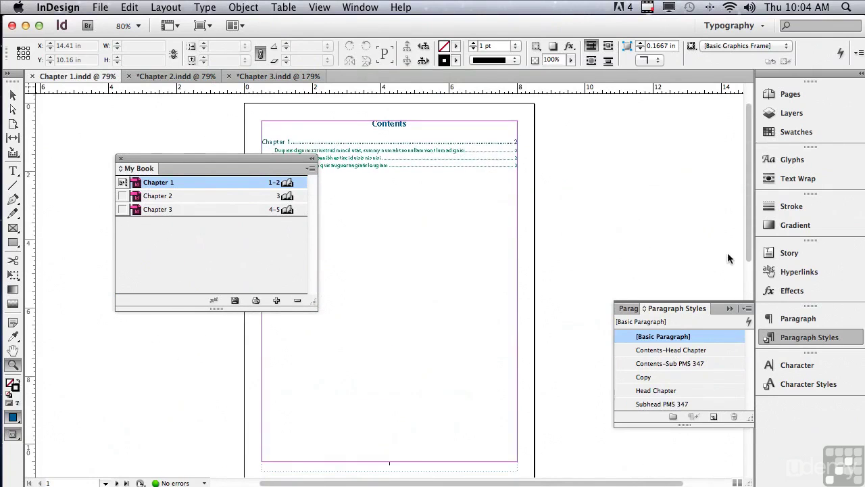
{"action": "left_click_drag", "start_coordinate": [200, 159], "coordinate": [126, 211]}
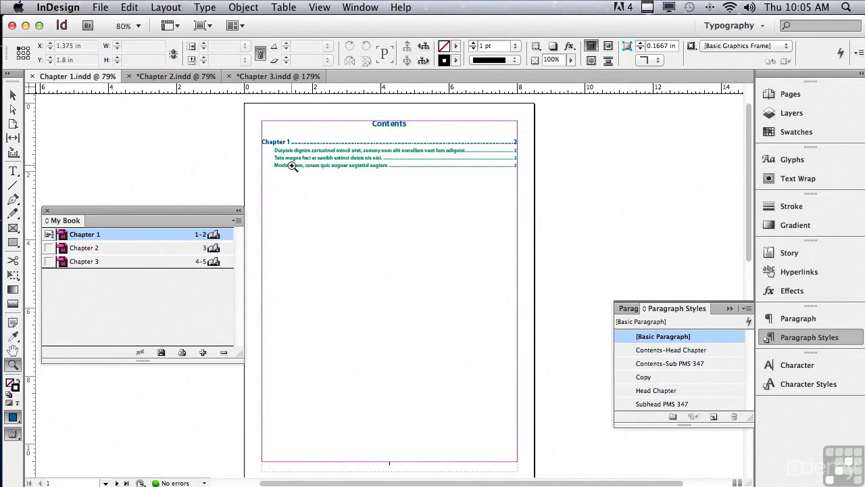
- Update the table of contents in the Contents text frame of Chapter 1 from the book's chapters
{"action": "left_click", "coordinate": [12, 96]}
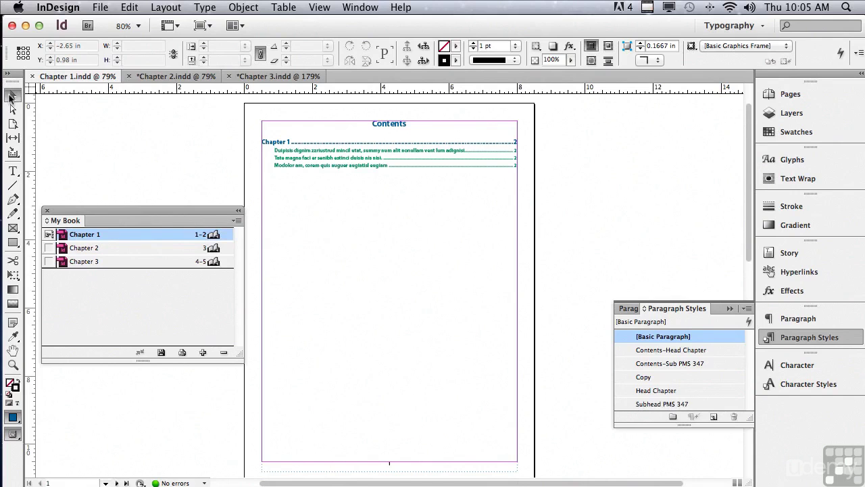
{"action": "left_click", "coordinate": [275, 131]}
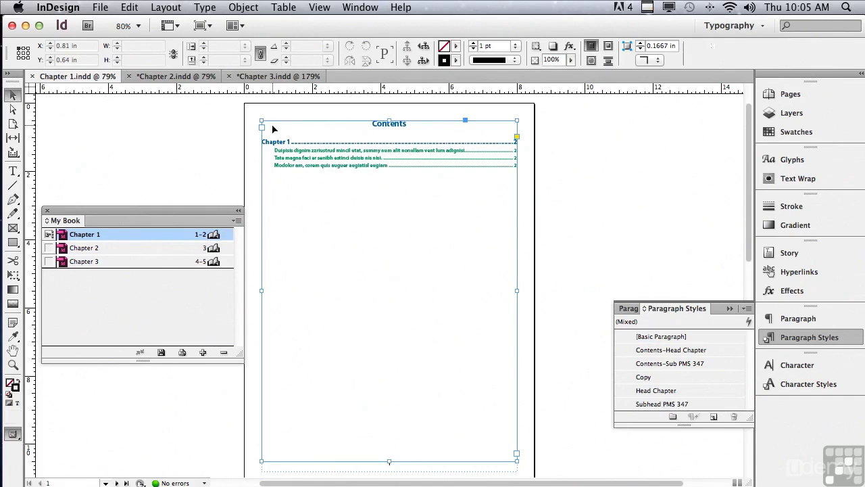
{"action": "left_click", "coordinate": [165, 6]}
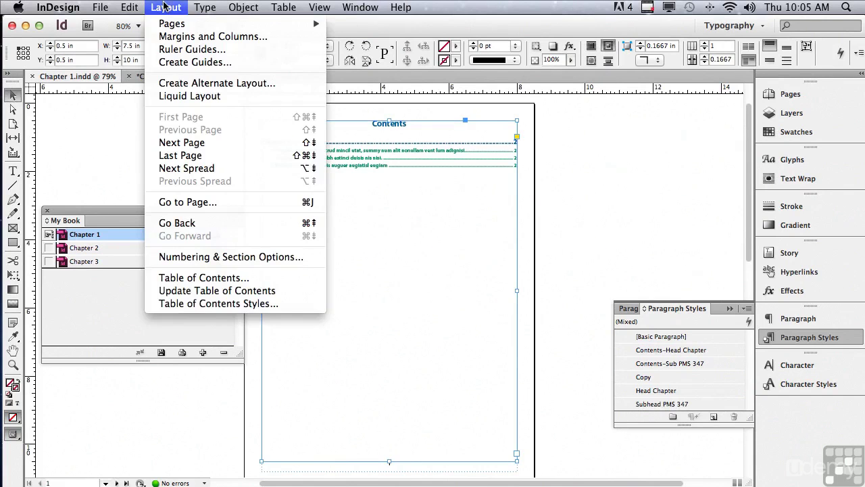
{"action": "left_click", "coordinate": [161, 292]}
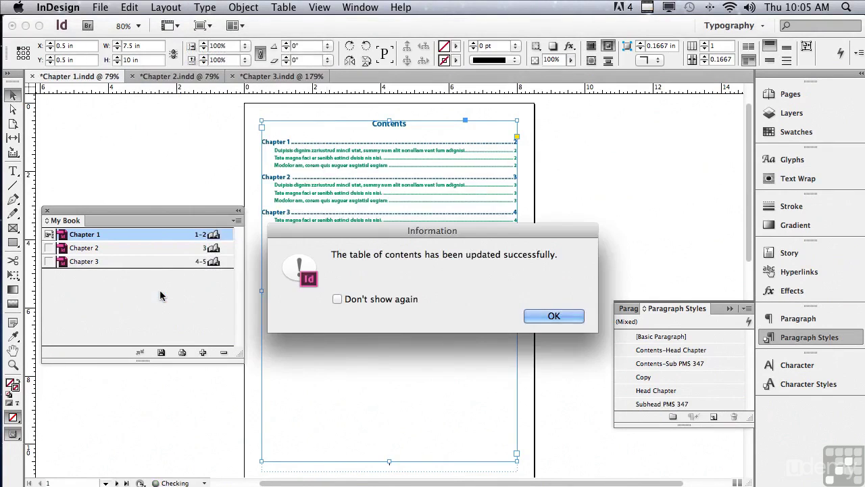
{"action": "left_click", "coordinate": [534, 317]}
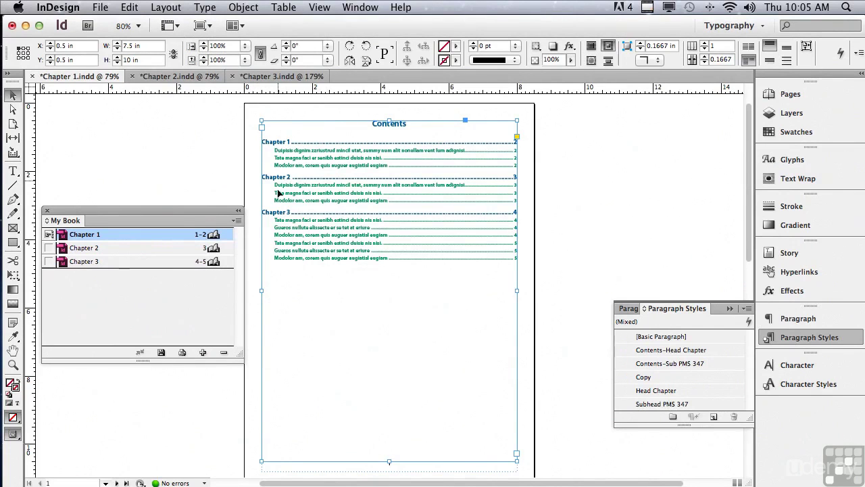
{"action": "left_click", "coordinate": [161, 353]}
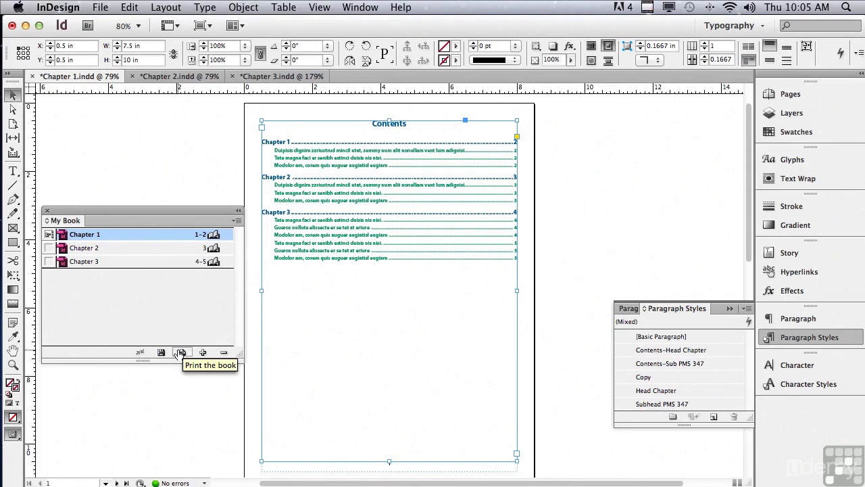
{"action": "left_click", "coordinate": [180, 353]}
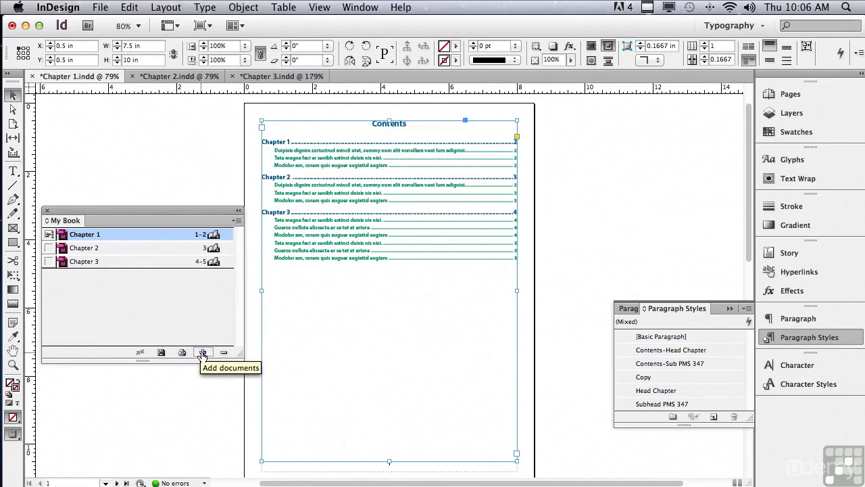
{"action": "left_click", "coordinate": [202, 353]}
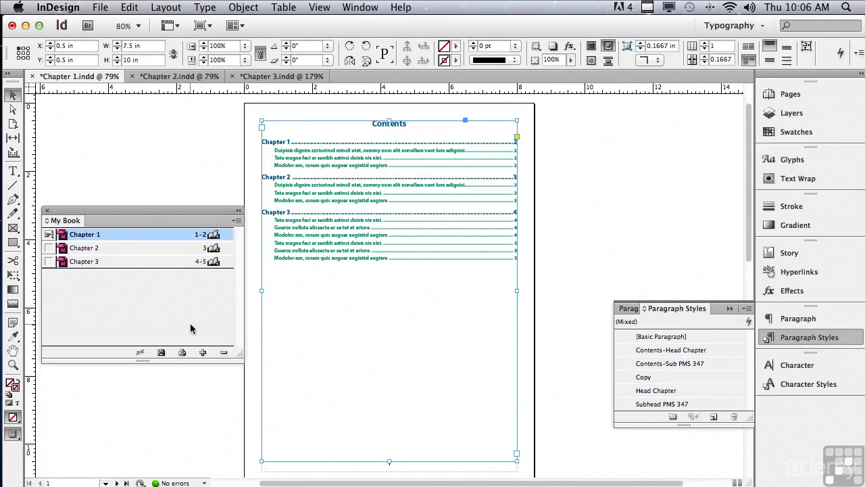
- Review the book's page numbering options for page order and automatic page and section number updates, and accept them
{"action": "left_click", "coordinate": [237, 221]}
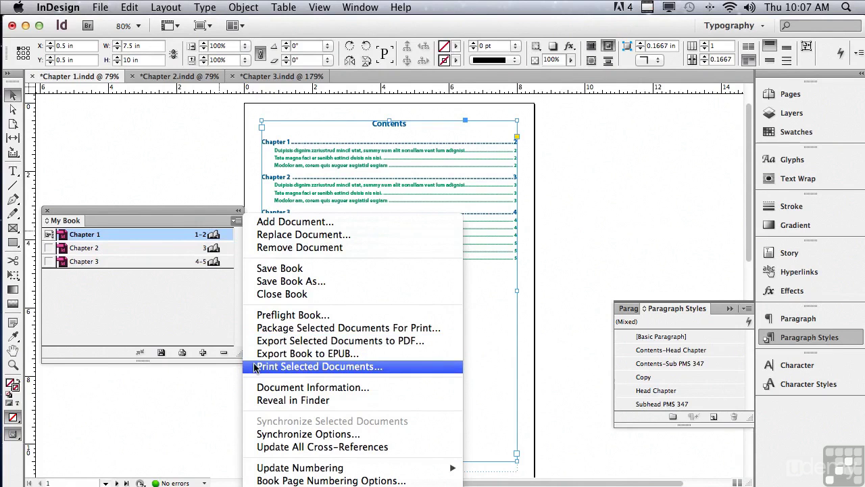
{"action": "mouse_move", "coordinate": [259, 471]}
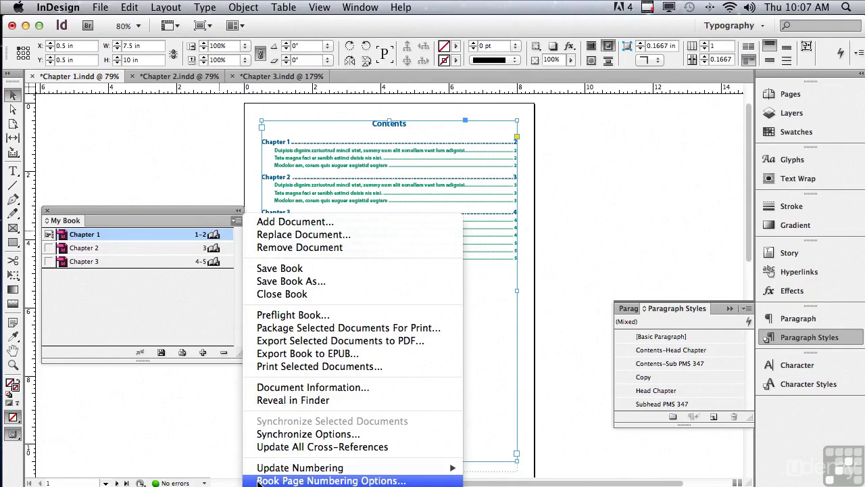
{"action": "left_click", "coordinate": [257, 481]}
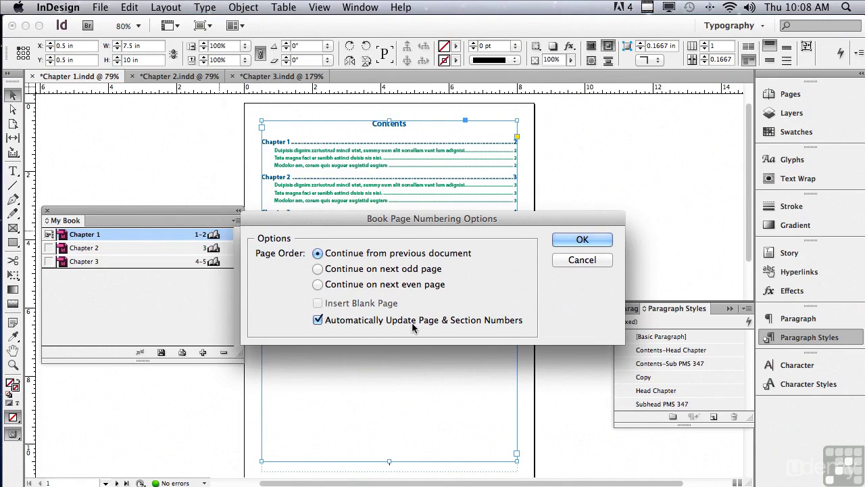
{"action": "left_click", "coordinate": [580, 240]}
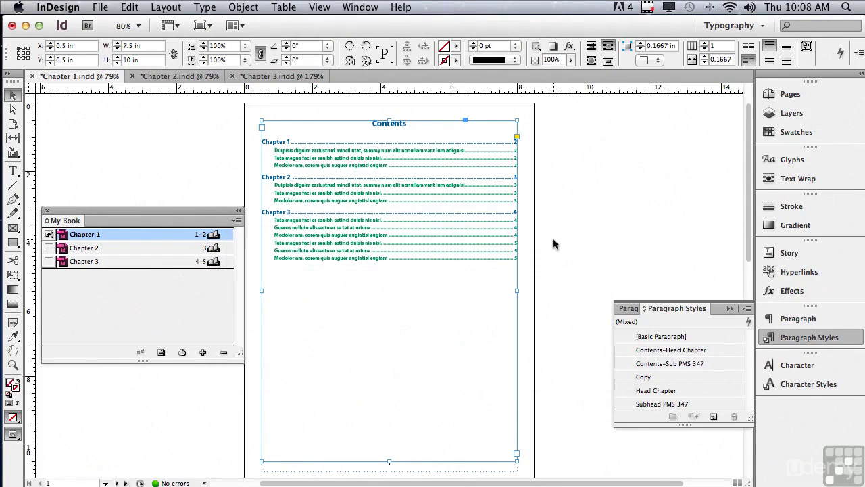